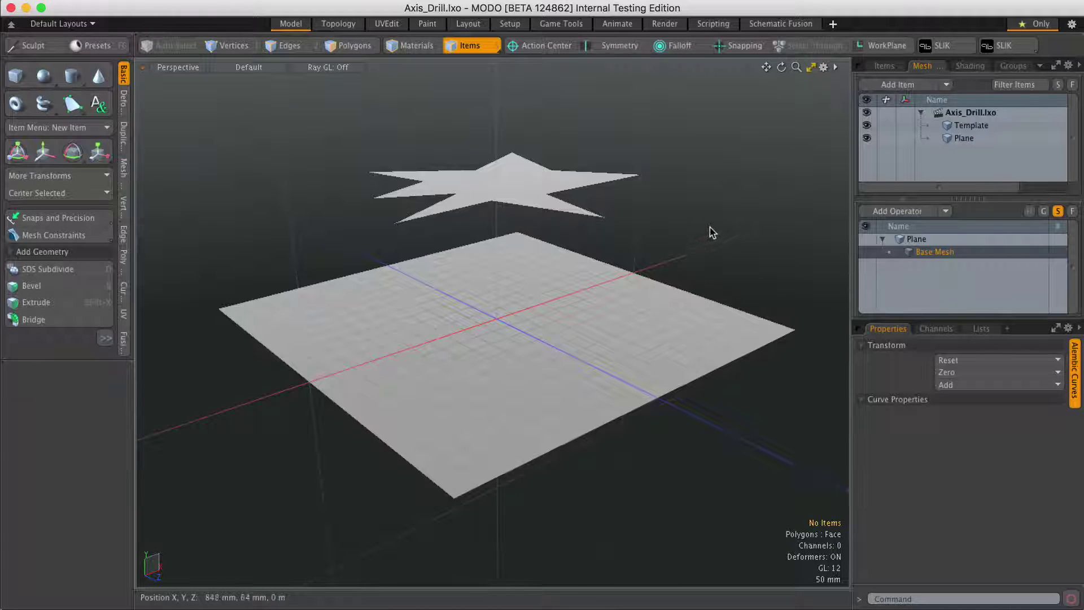
Orbit the view to inspect the flat plane and the star template above it
mouse_move(582, 307)
alt+mouse_down()
mouse_move(563, 305)
mouse_move(579, 315)
alt+mouse_up()
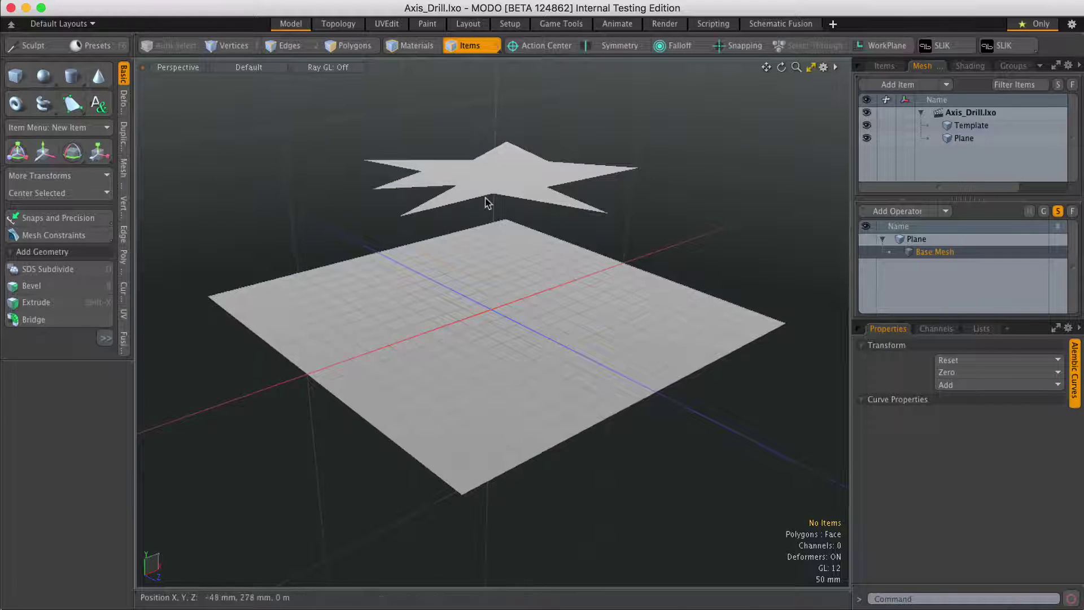
Select the plane and its Base Mesh in the operator stack
click(530, 302)
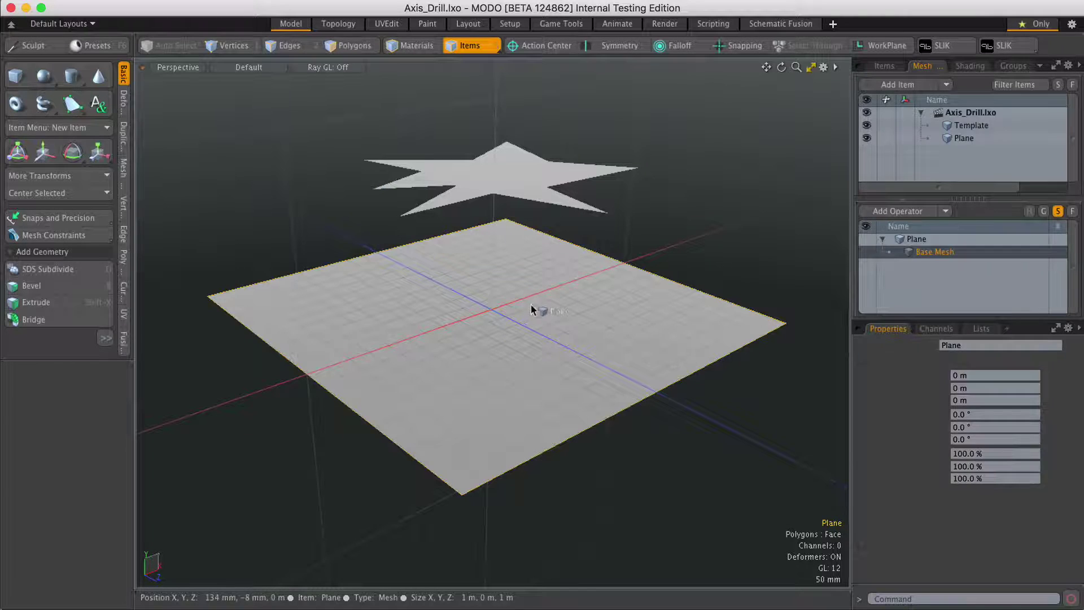
click(527, 194)
click(963, 139)
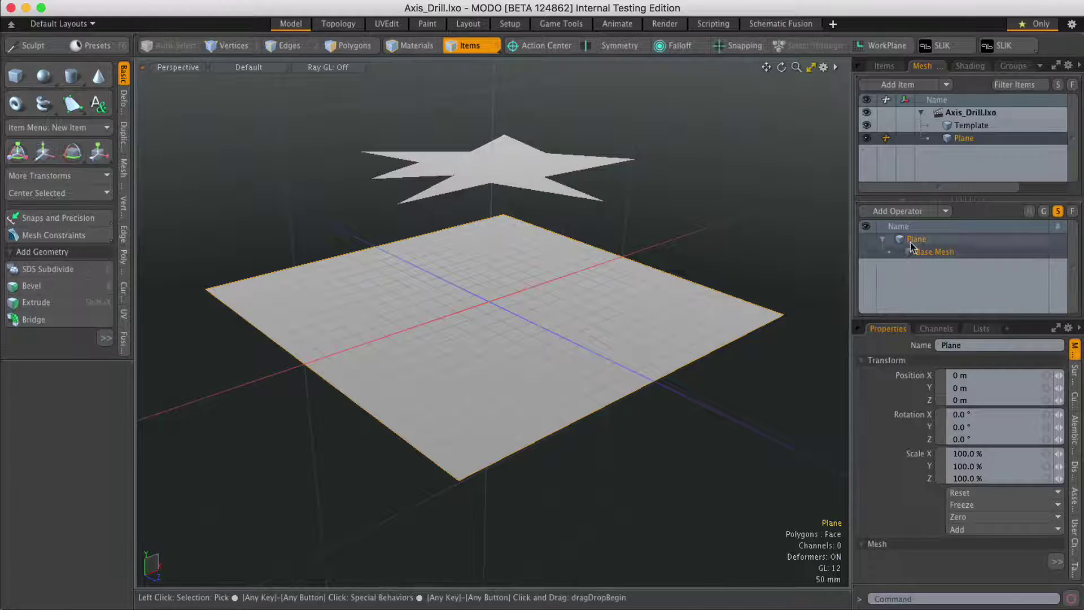
click(935, 253)
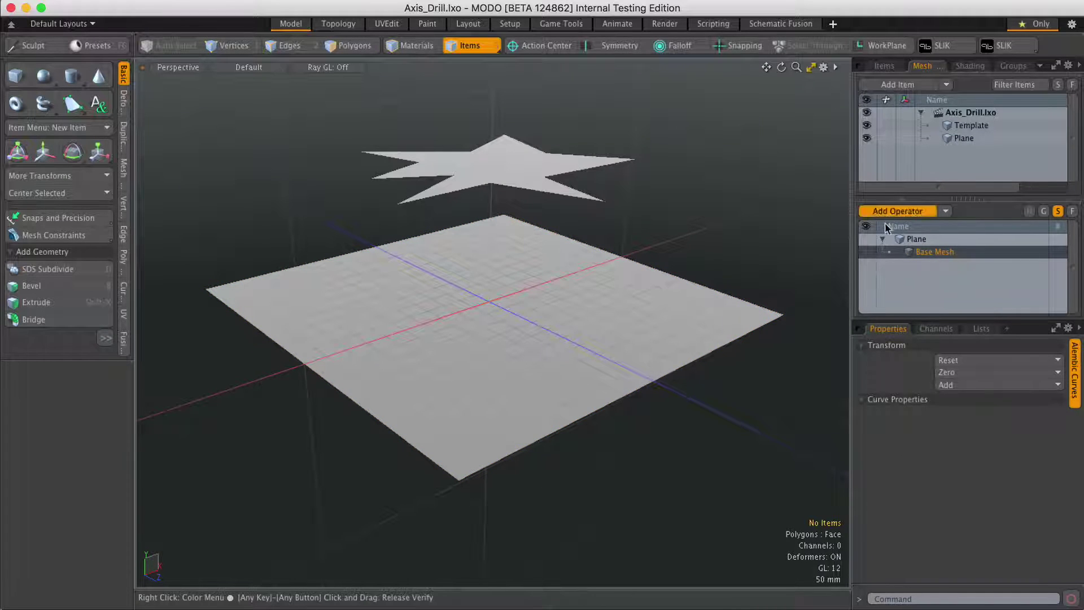
Add an Axis Drill operator with the star Template as its template surface
click(897, 212)
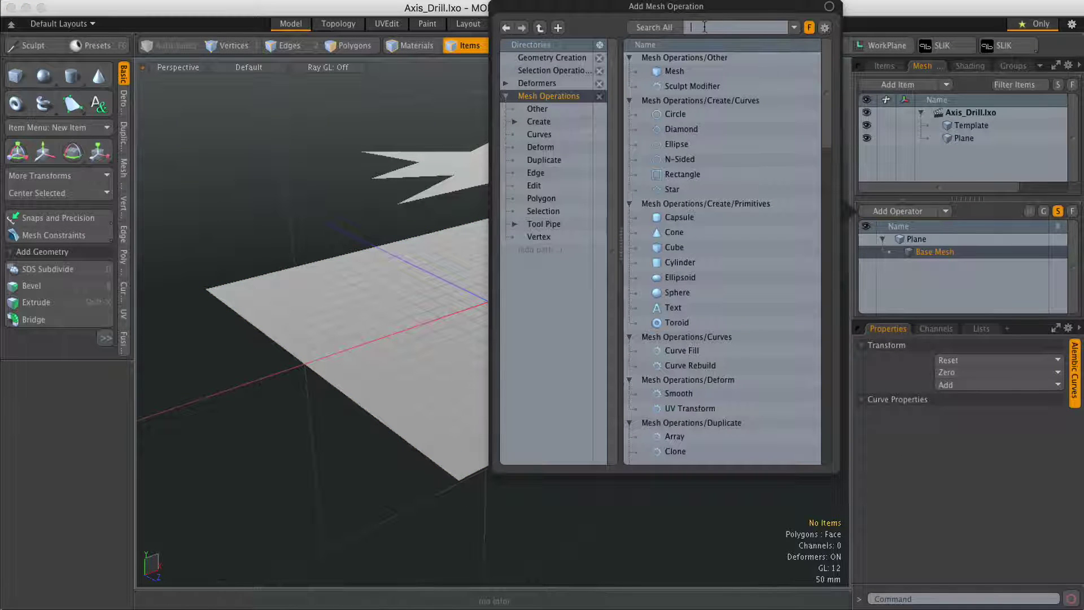
text(ax)
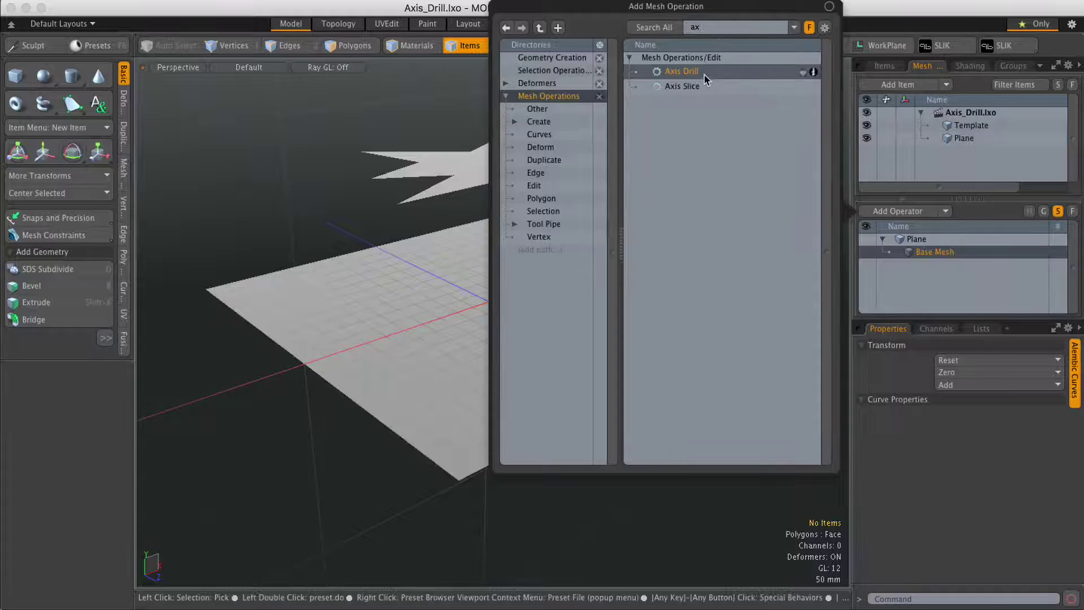
double_click(703, 75)
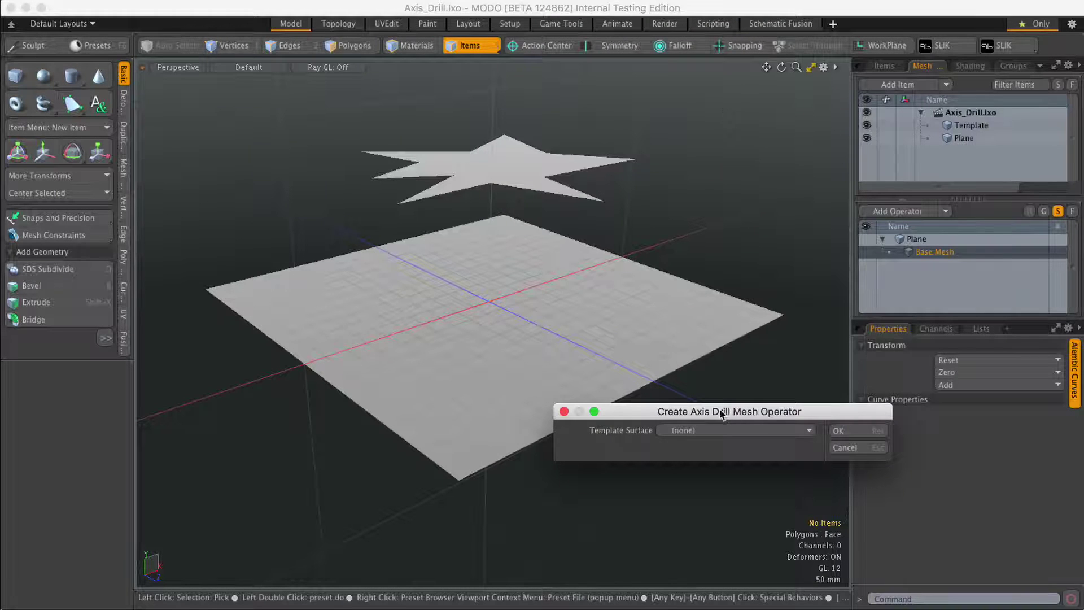
drag(721, 414, 657, 285)
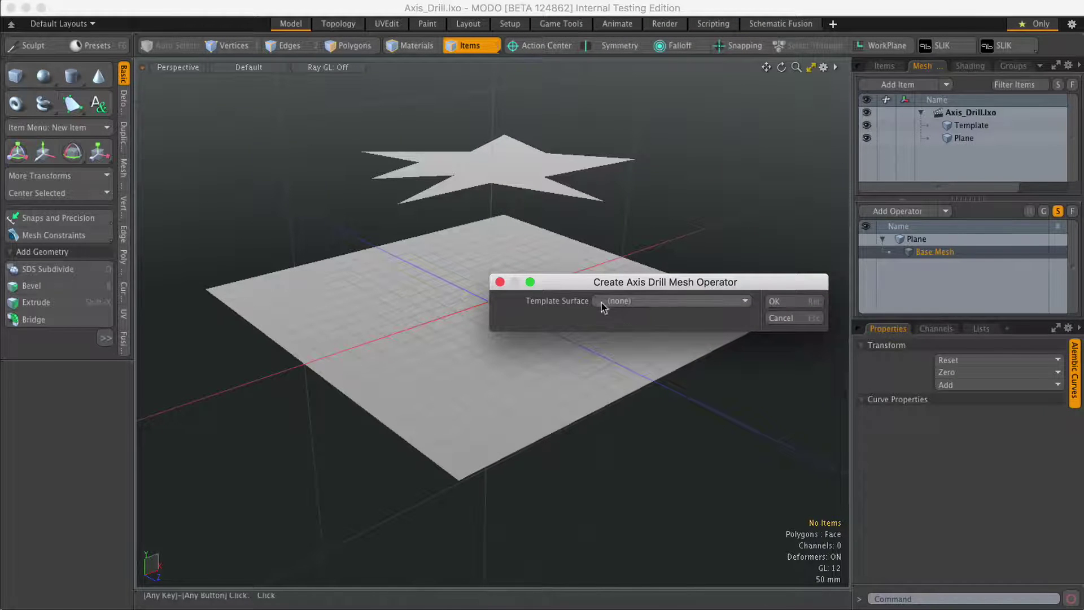
click(712, 302)
click(715, 328)
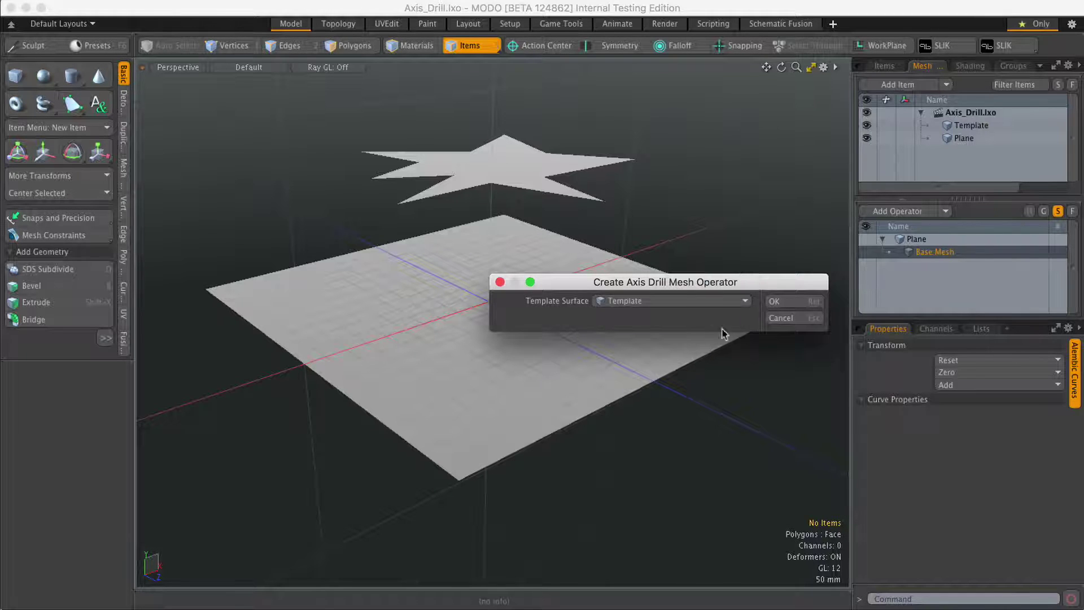
click(773, 305)
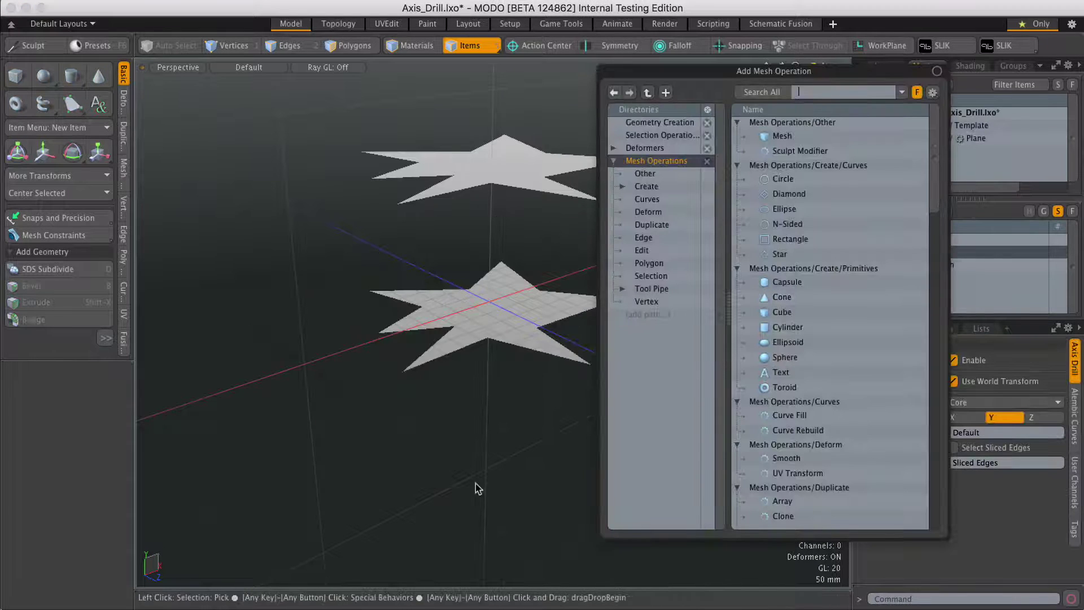
alt+drag(502, 466, 420, 415)
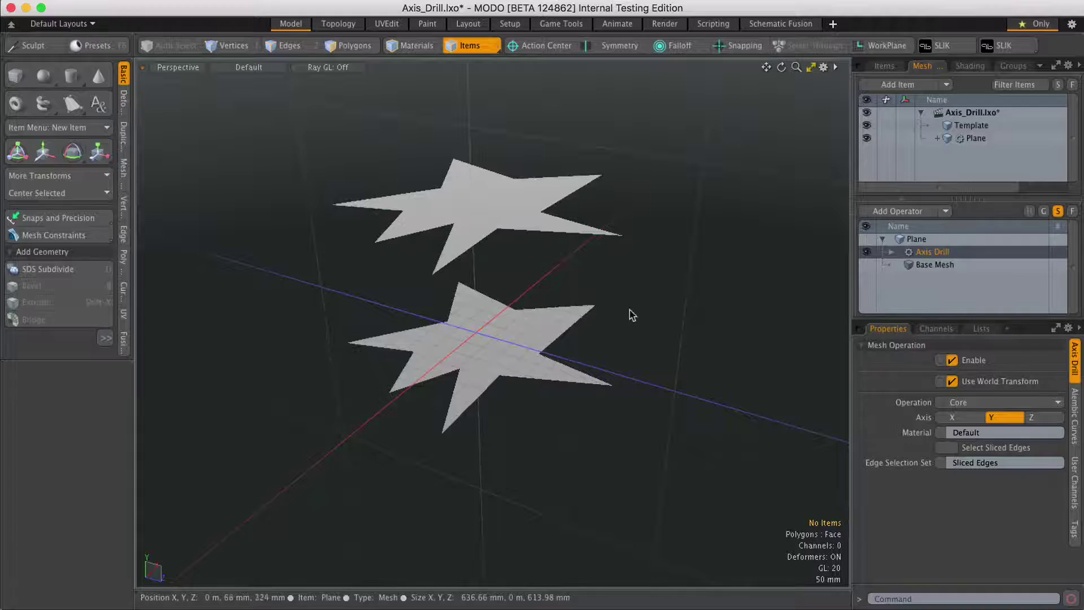
alt+drag(521, 462, 480, 542)
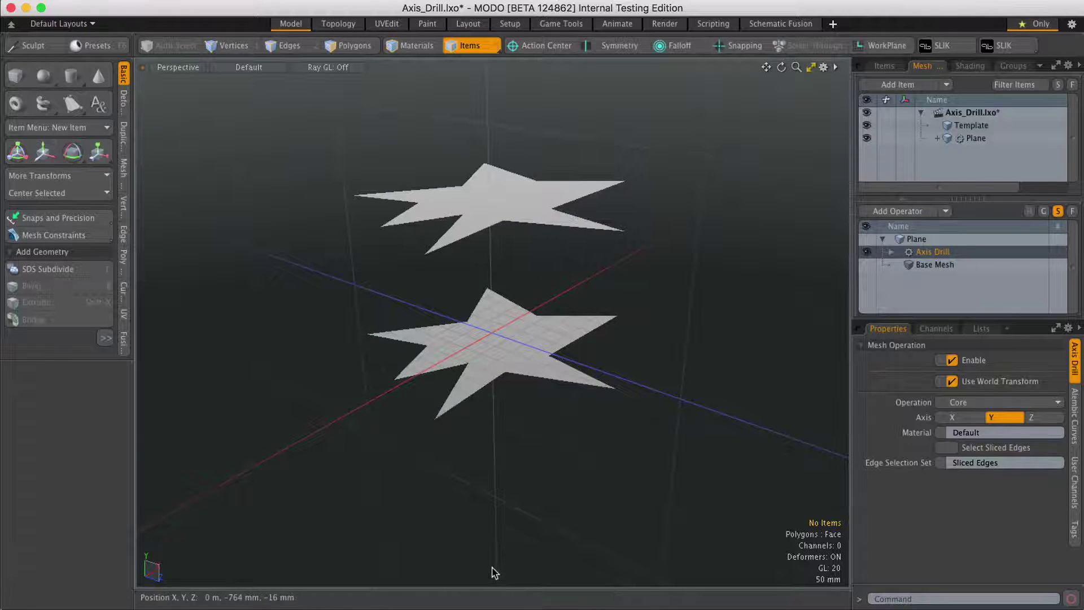
alt+drag(677, 258, 375, 374)
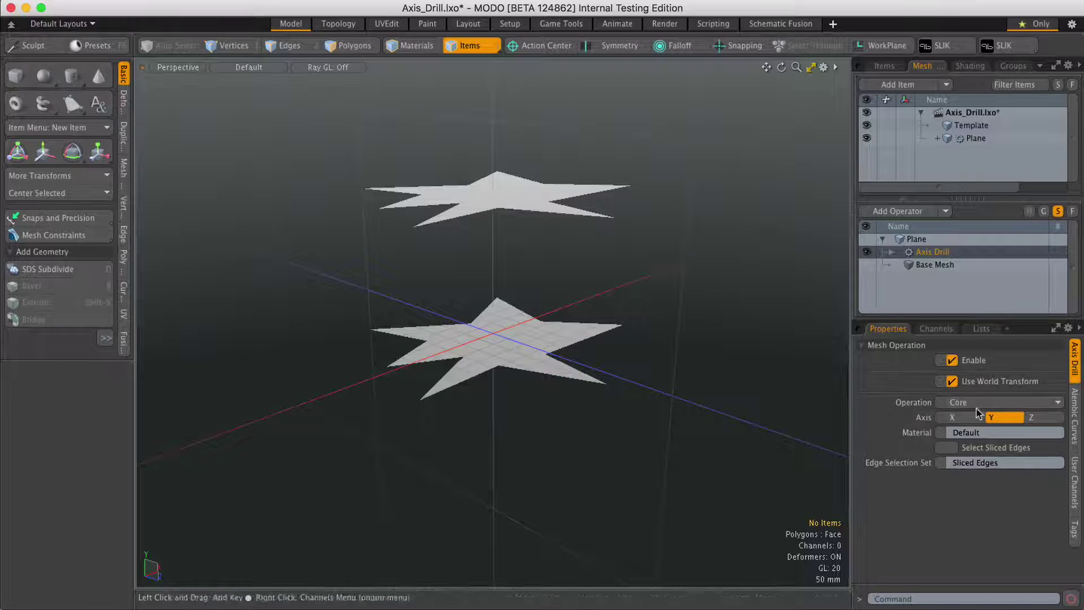
Set the Axis Drill operation to Tunnel after briefly trying Stencil, then select the Template
click(994, 405)
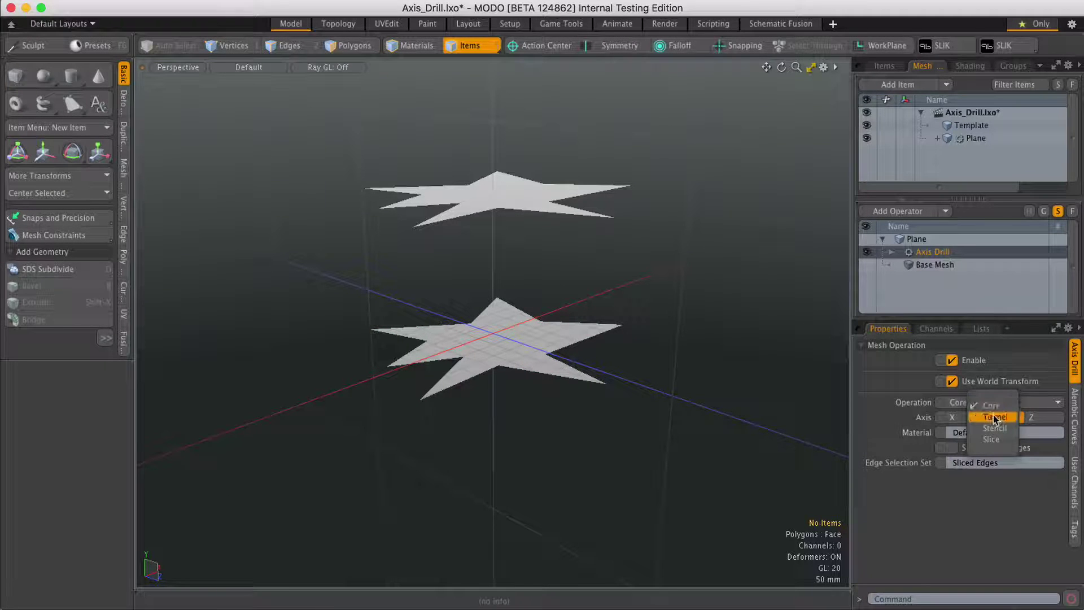
click(995, 417)
click(996, 407)
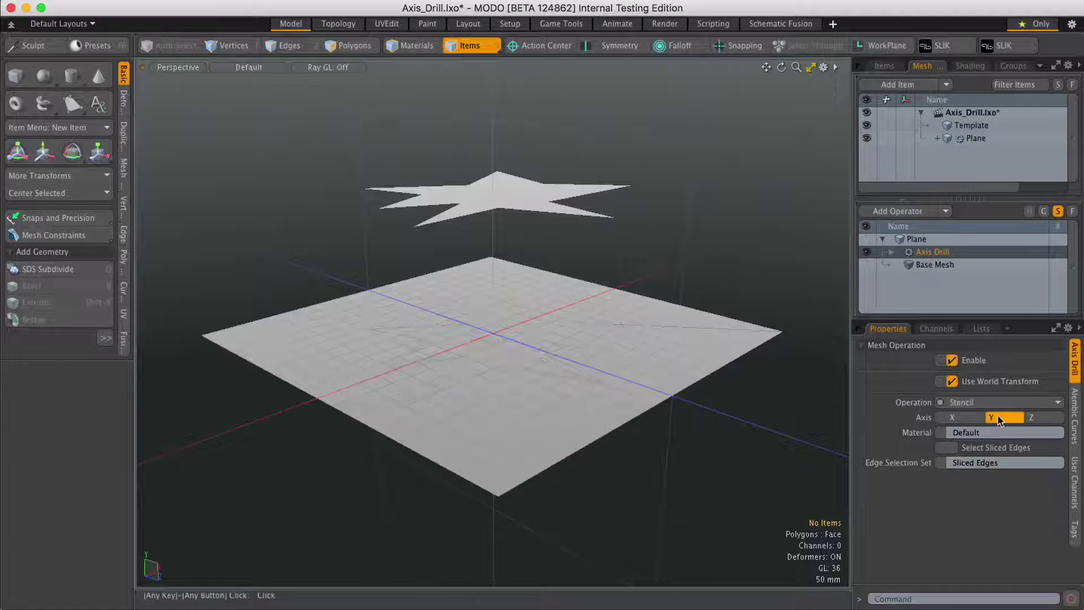
click(1004, 408)
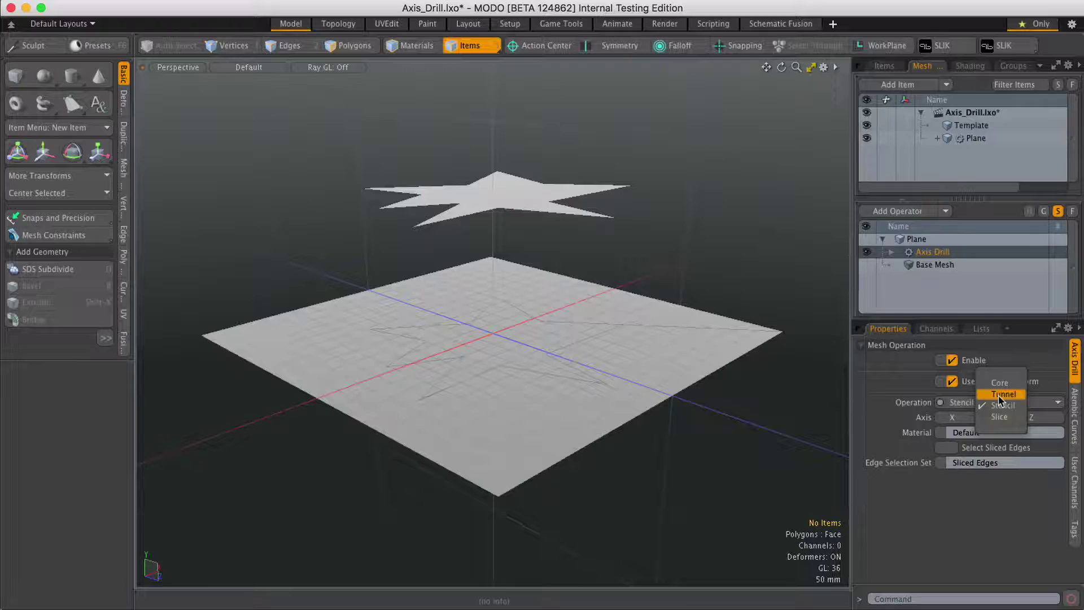
click(1002, 395)
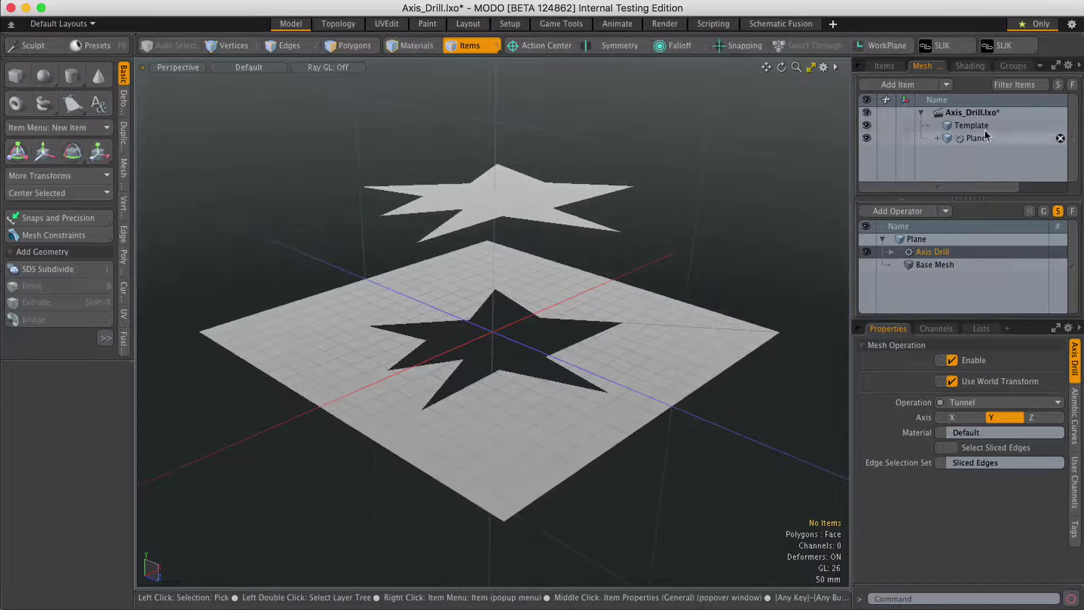
click(976, 125)
Move the star template in Polygons mode and watch the hole follow
alt+drag(460, 285, 330, 55)
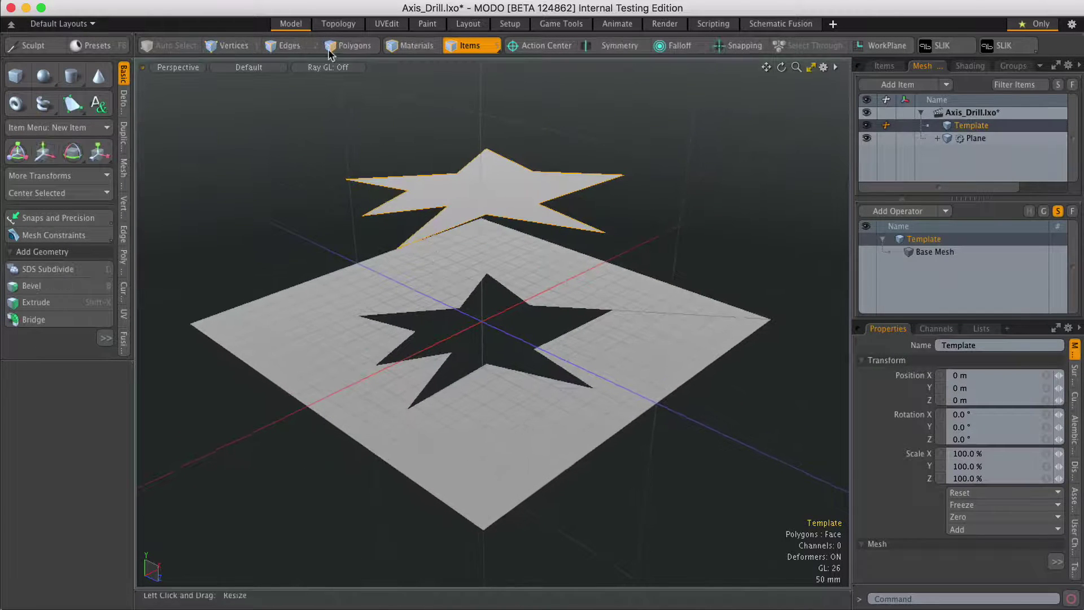
click(348, 45)
key(w)
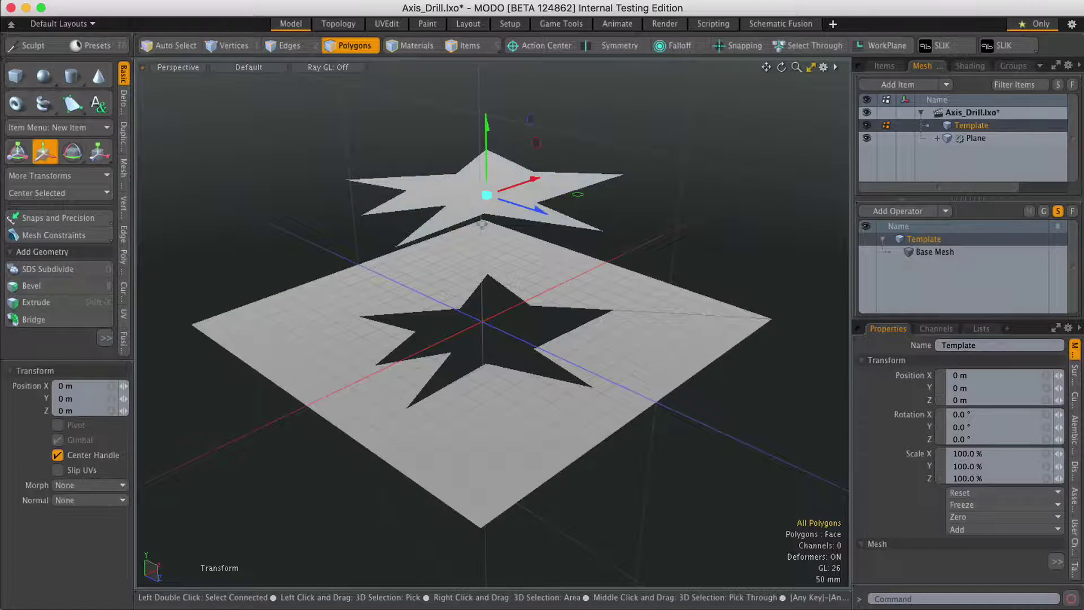
mouse_move(566, 190)
mouse_down()
mouse_move(608, 186)
mouse_move(664, 206)
mouse_move(579, 201)
mouse_up()
key(q)
Push one star vertex outward in Vertices mode, reshaping the drilled hole
click(227, 45)
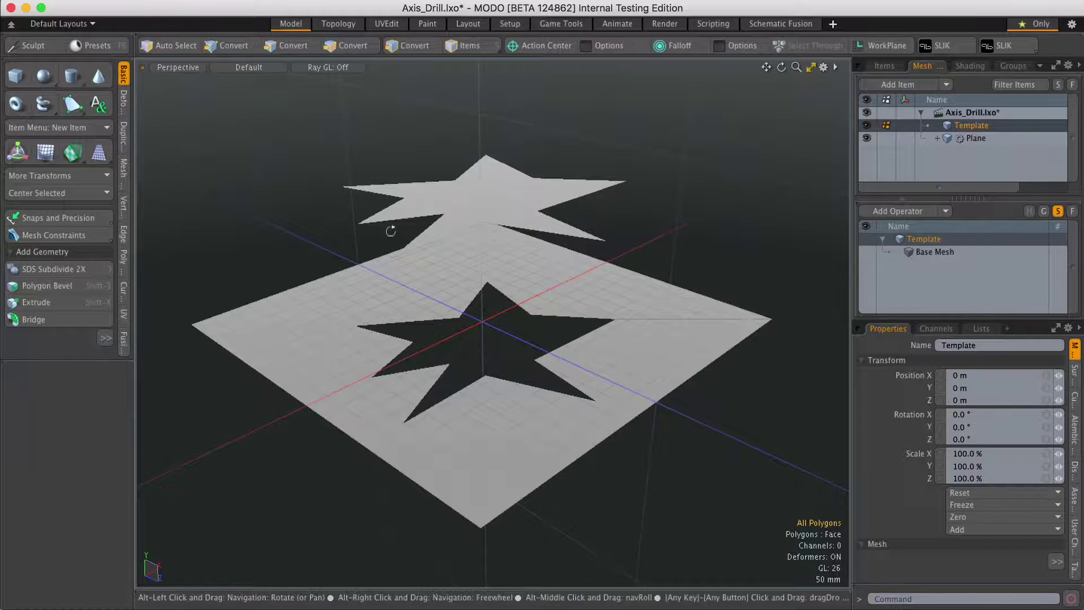
alt+drag(387, 230, 538, 234)
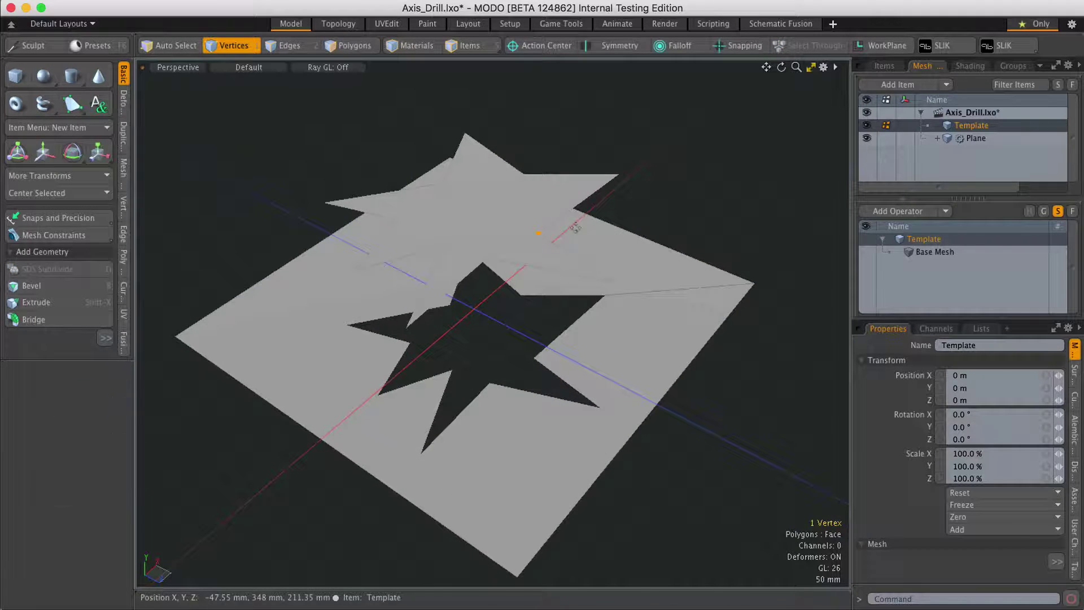
key(w)
mouse_move(634, 225)
mouse_down()
mouse_move(717, 220)
mouse_move(636, 212)
mouse_up()
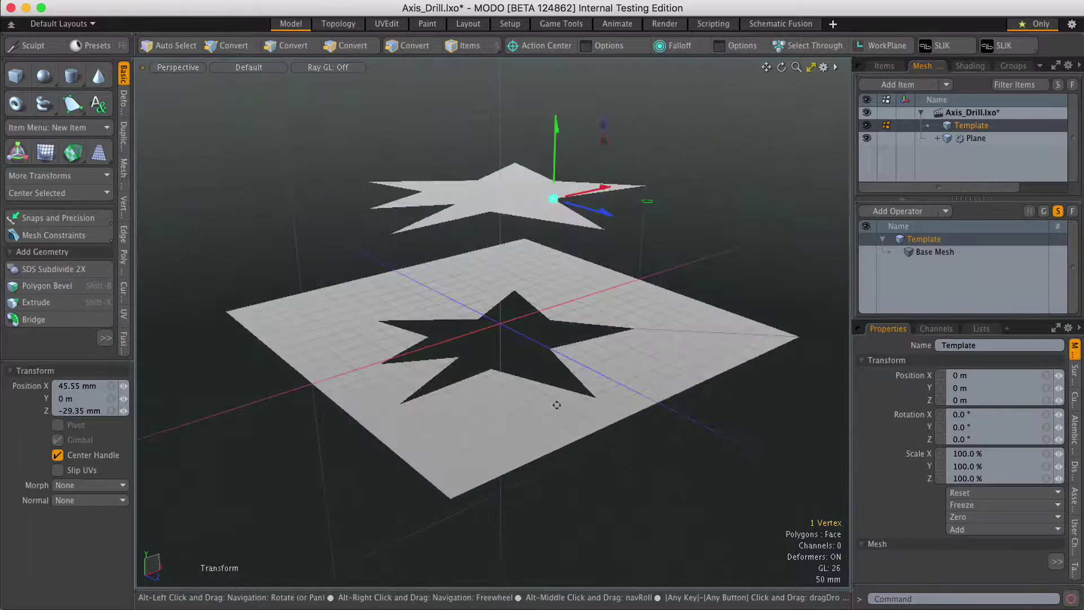
alt+drag(469, 435, 371, 248)
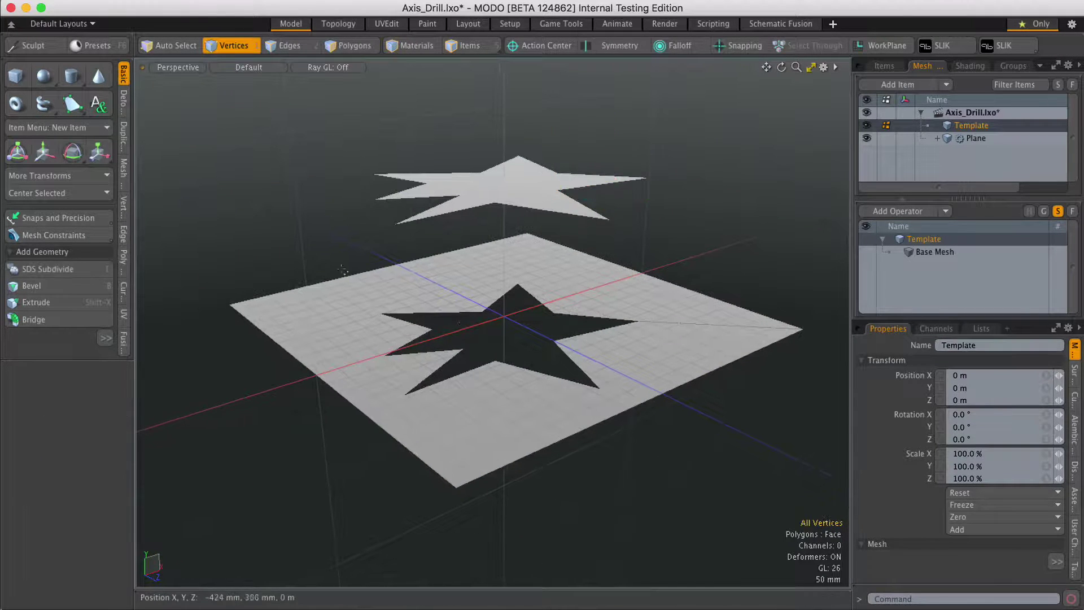